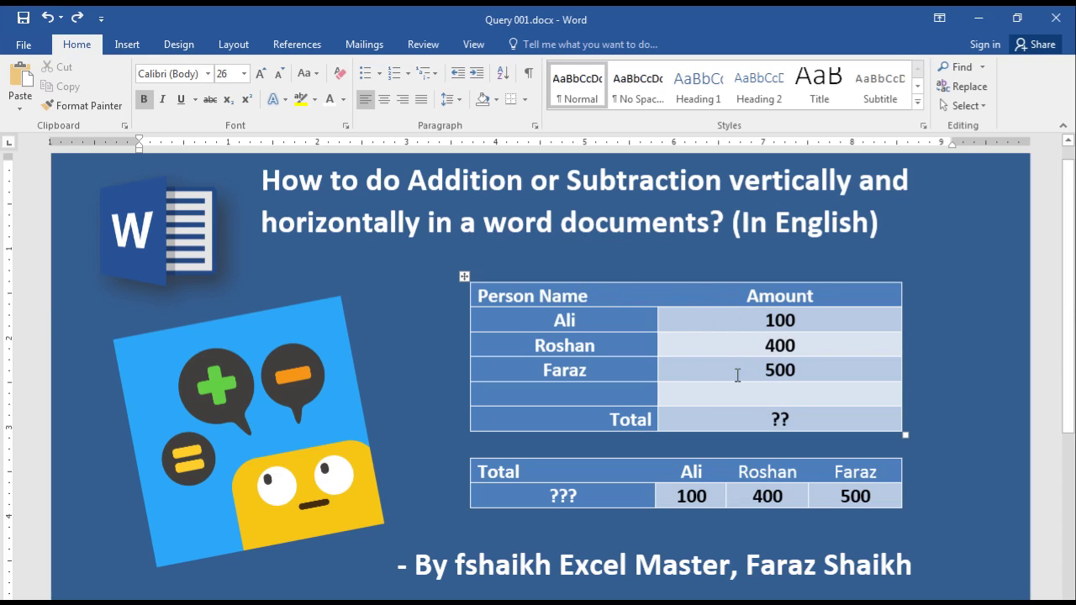
- Delete the ?? placeholder from the Amount table's Total cell
{"action": "left_click", "coordinate": [781, 418]}
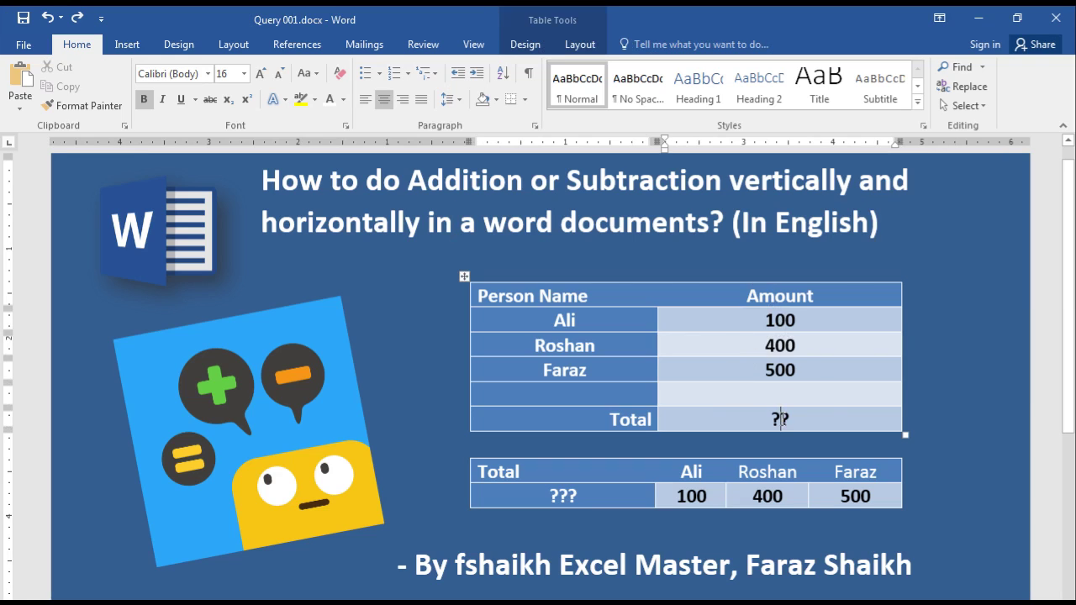
{"action": "double_click", "coordinate": [782, 419]}
{"action": "key", "text": "Delete"}
{"action": "left_click", "coordinate": [795, 247]}
{"action": "left_click", "coordinate": [781, 421]}
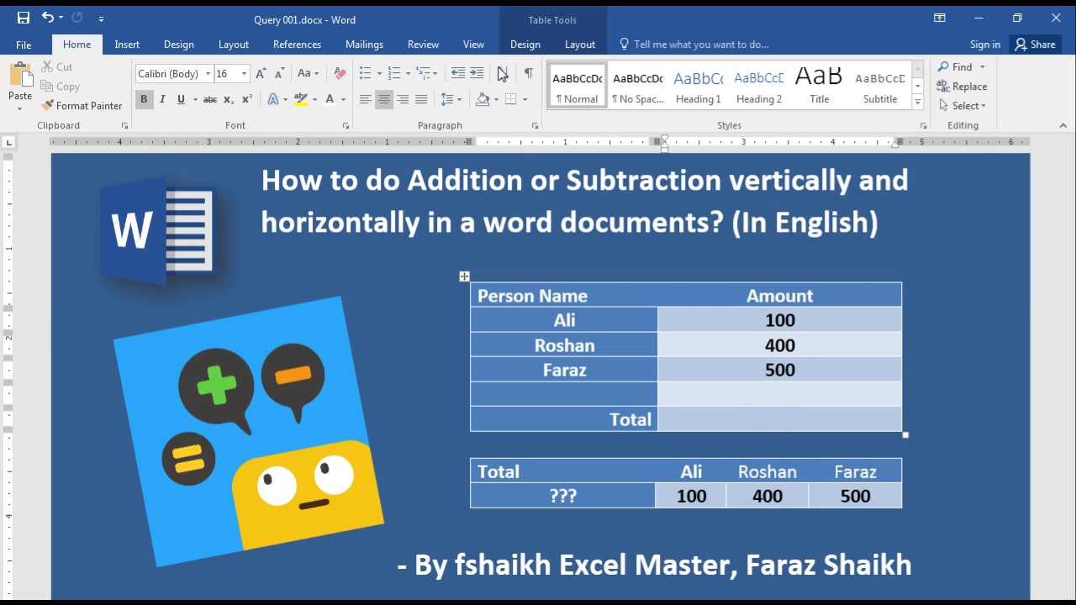
- Insert a =SUM(ABOVE) formula formatted #,##0 in the Total cell, showing 1,000
{"action": "left_click", "coordinate": [582, 46]}
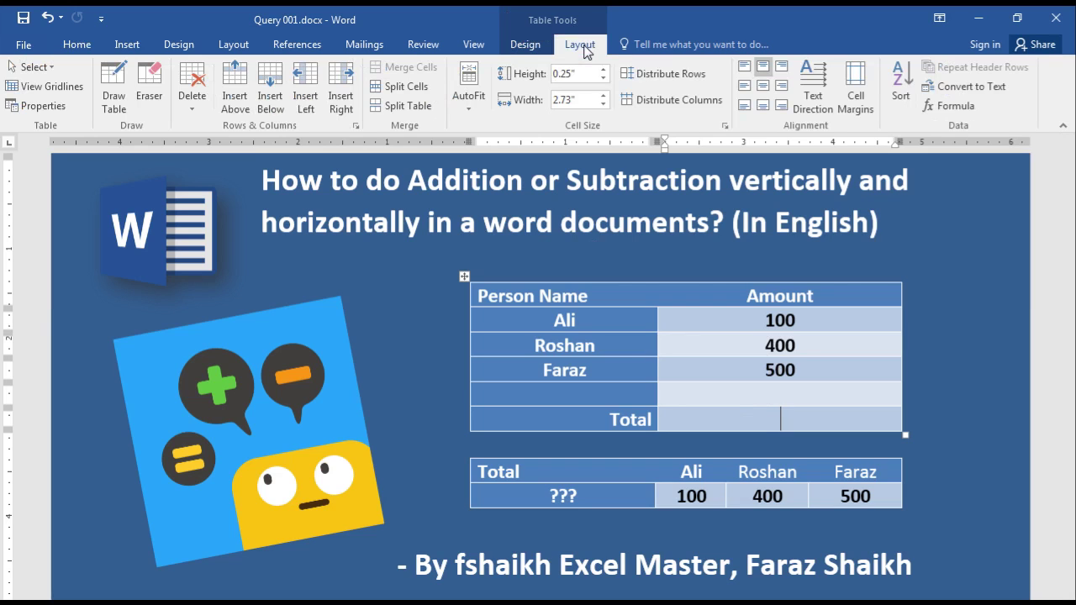
{"action": "left_click", "coordinate": [953, 107]}
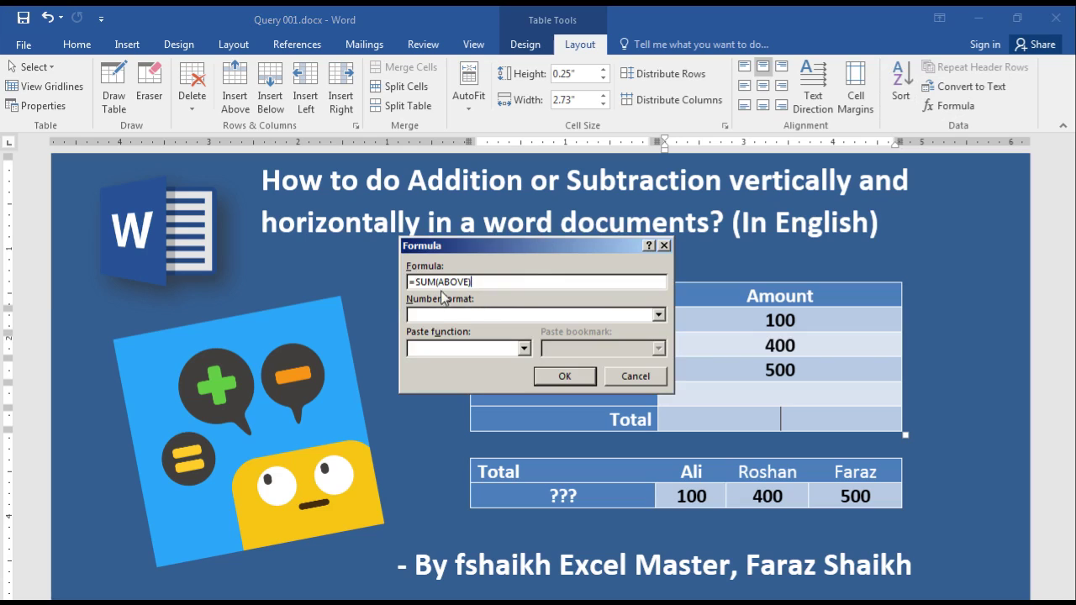
{"action": "left_click", "coordinate": [659, 316]}
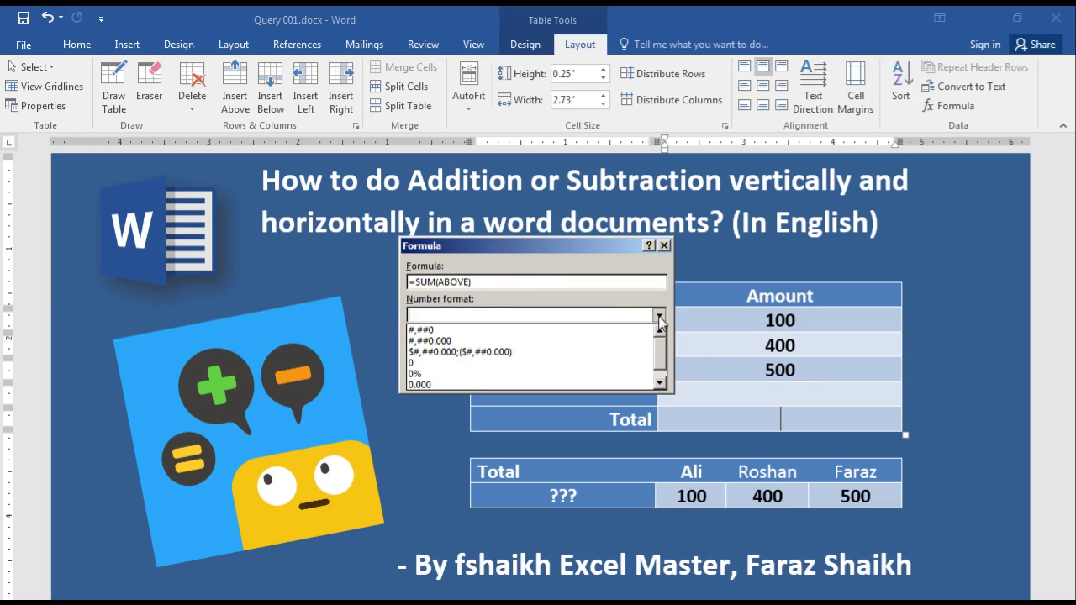
{"action": "left_click", "coordinate": [582, 331]}
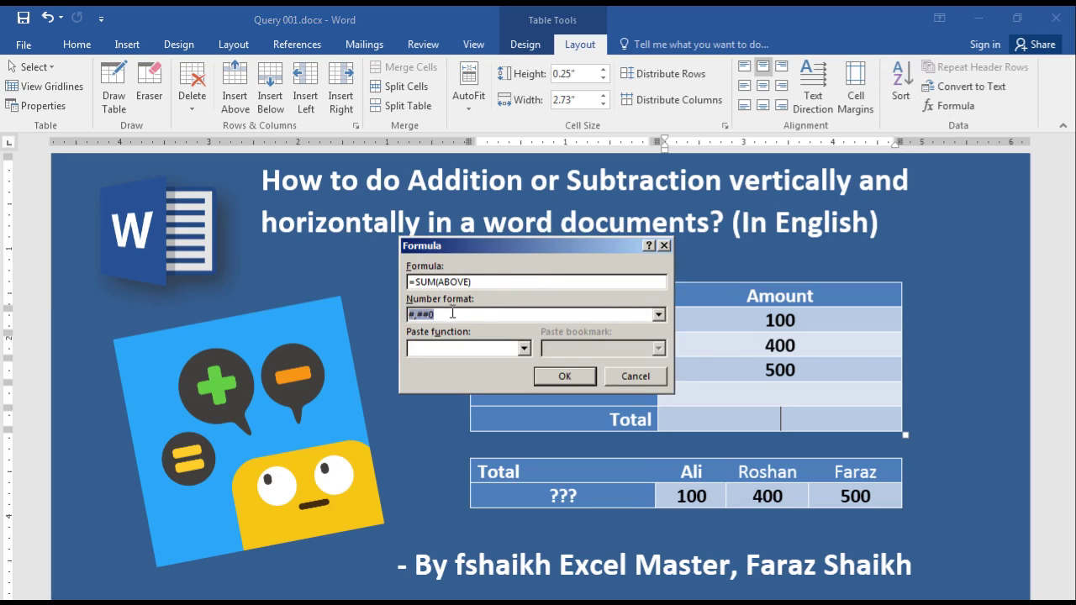
{"action": "left_click", "coordinate": [565, 377]}
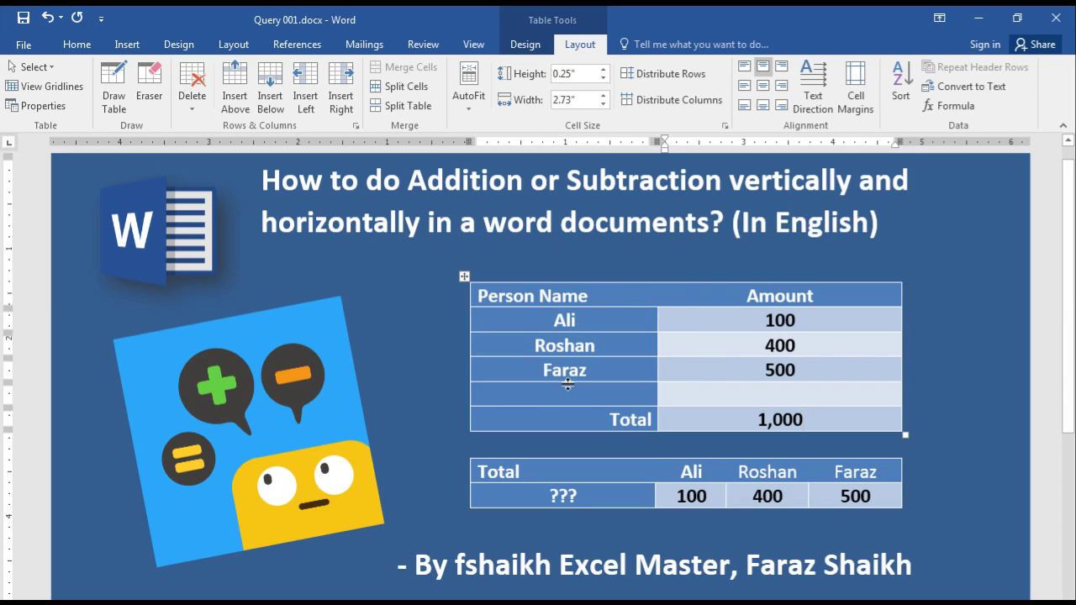
{"action": "left_click", "coordinate": [566, 393]}
- Fill the blank row with a fourth person's name and the amount 400
{"action": "type", "text": "Nilesh"}
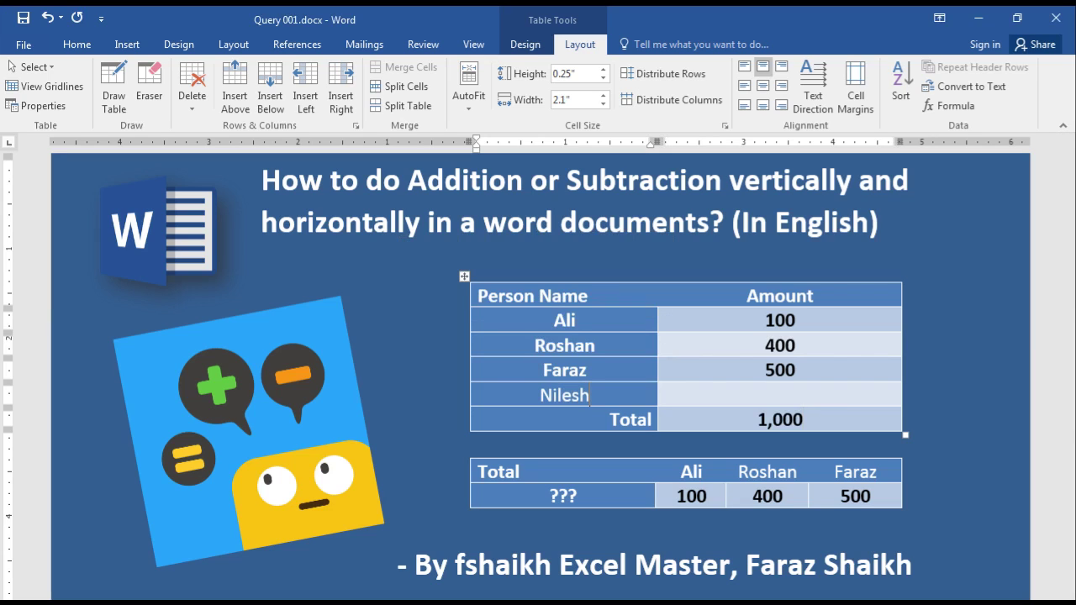
{"action": "key", "text": "Tab"}
{"action": "type", "text": "400"}
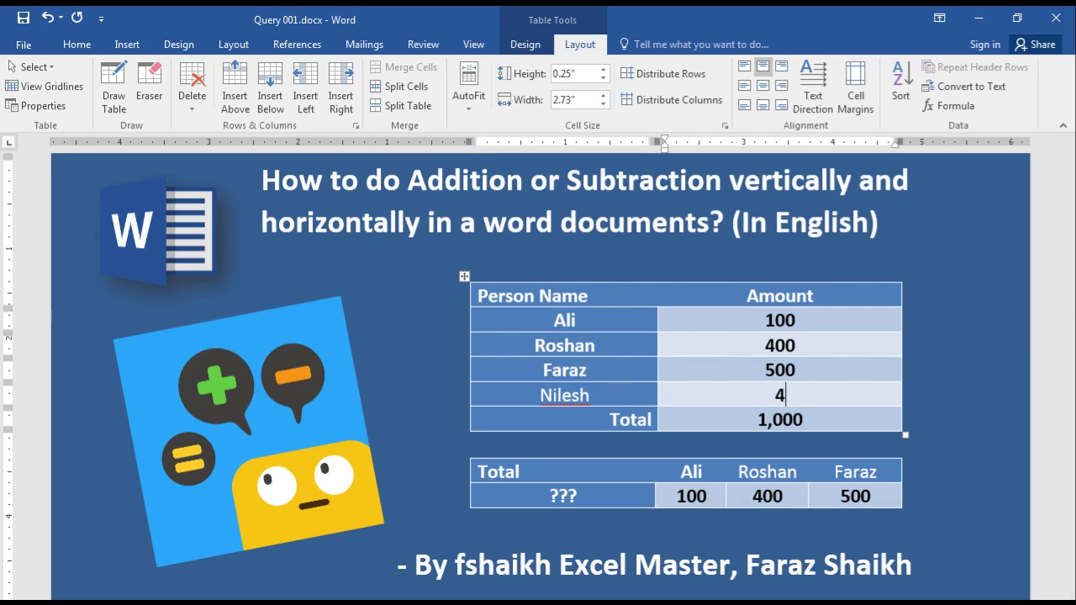
- Refresh the Total to 1,400, then change the new amount to -400
{"action": "left_click", "coordinate": [790, 419]}
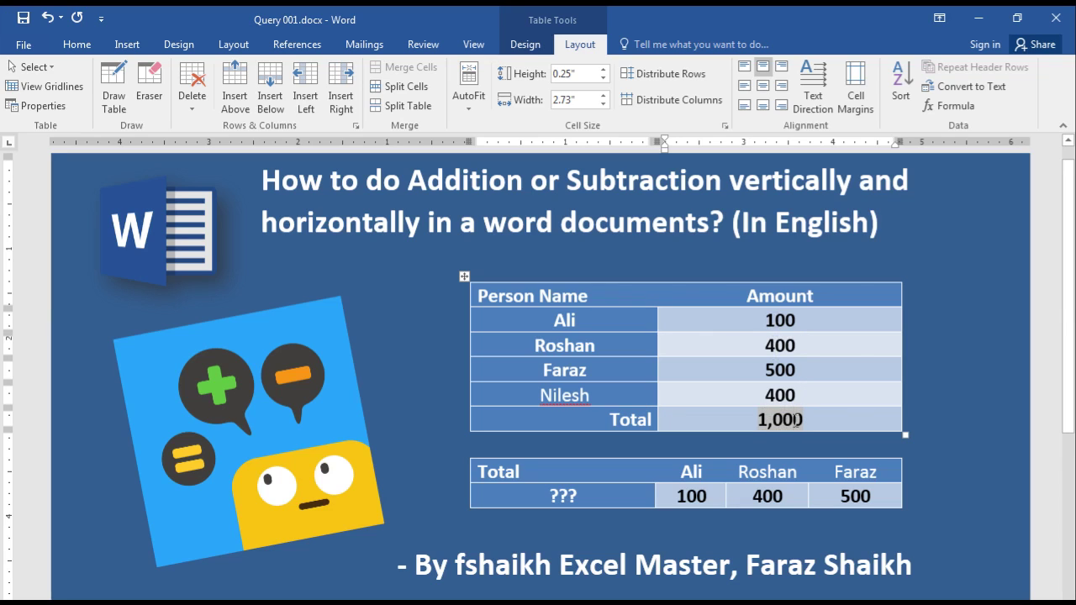
{"action": "left_click", "coordinate": [956, 119]}
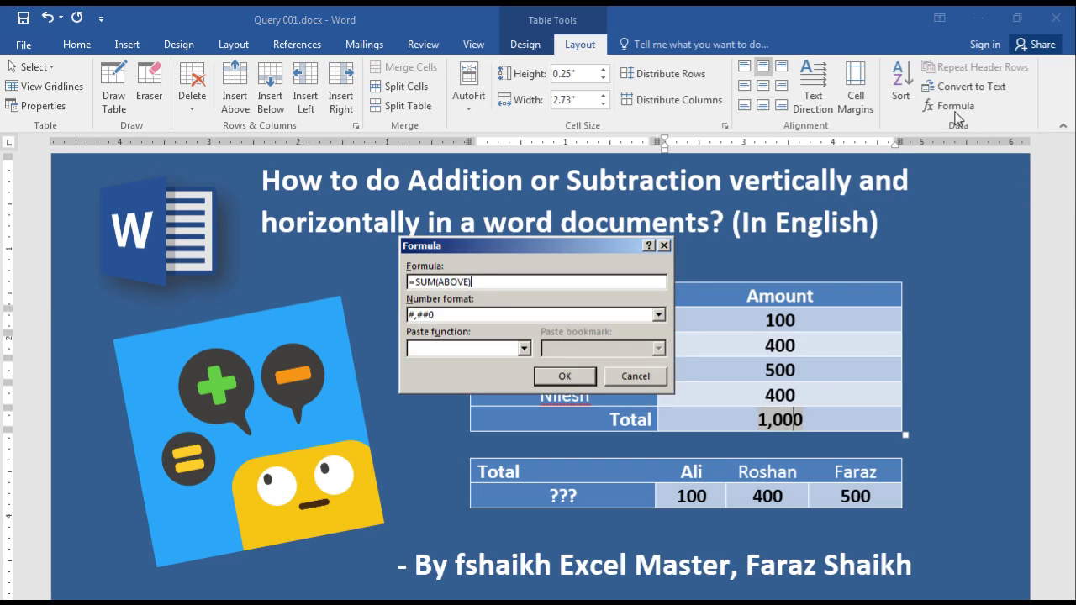
{"action": "left_click", "coordinate": [578, 377]}
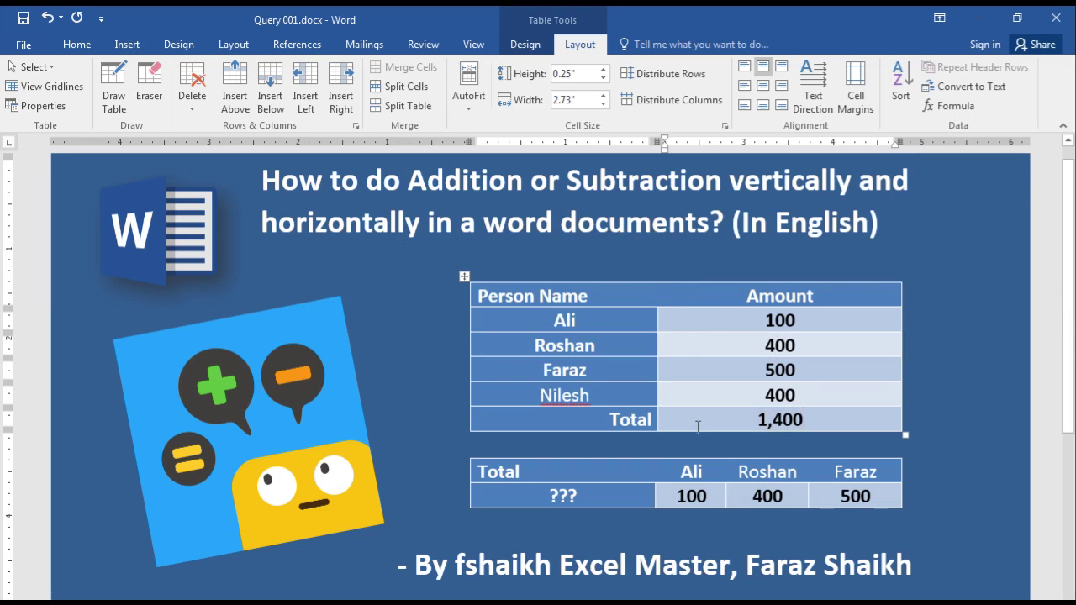
{"action": "left_click", "coordinate": [765, 395]}
{"action": "type", "text": "-"}
- Recalculate the Total to 600, then clear the second row's 400 and refresh to 100
{"action": "left_click", "coordinate": [782, 420]}
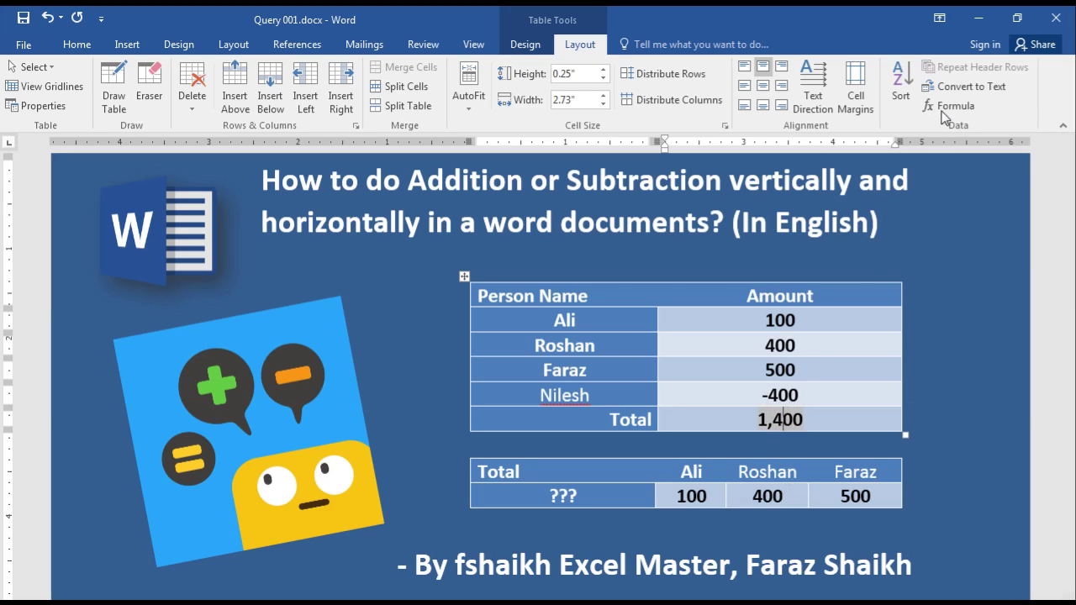
{"action": "left_click", "coordinate": [938, 106]}
{"action": "left_click", "coordinate": [565, 376]}
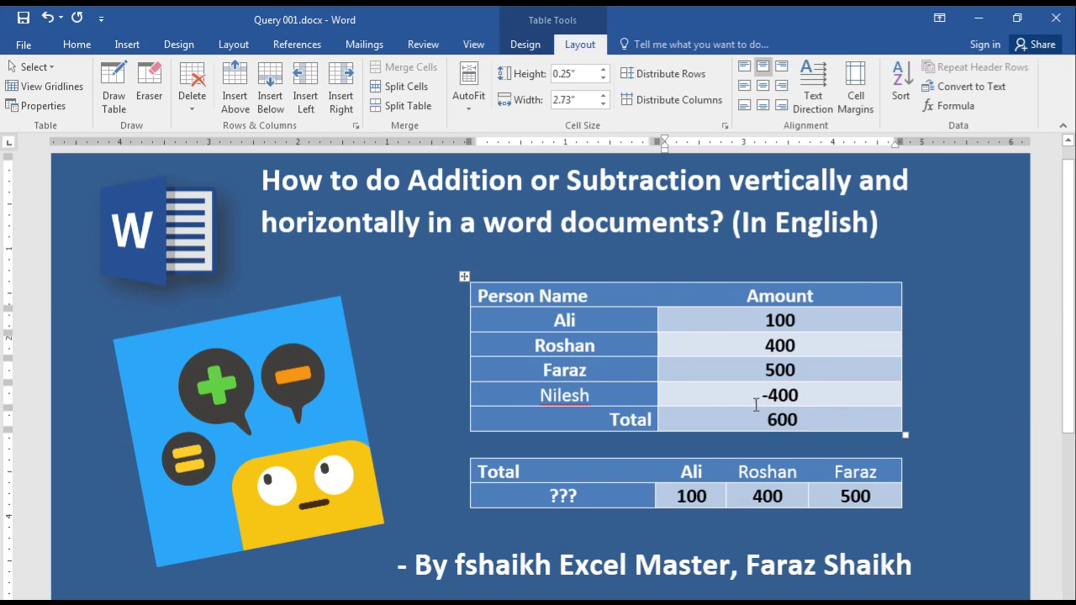
{"action": "double_click", "coordinate": [788, 343]}
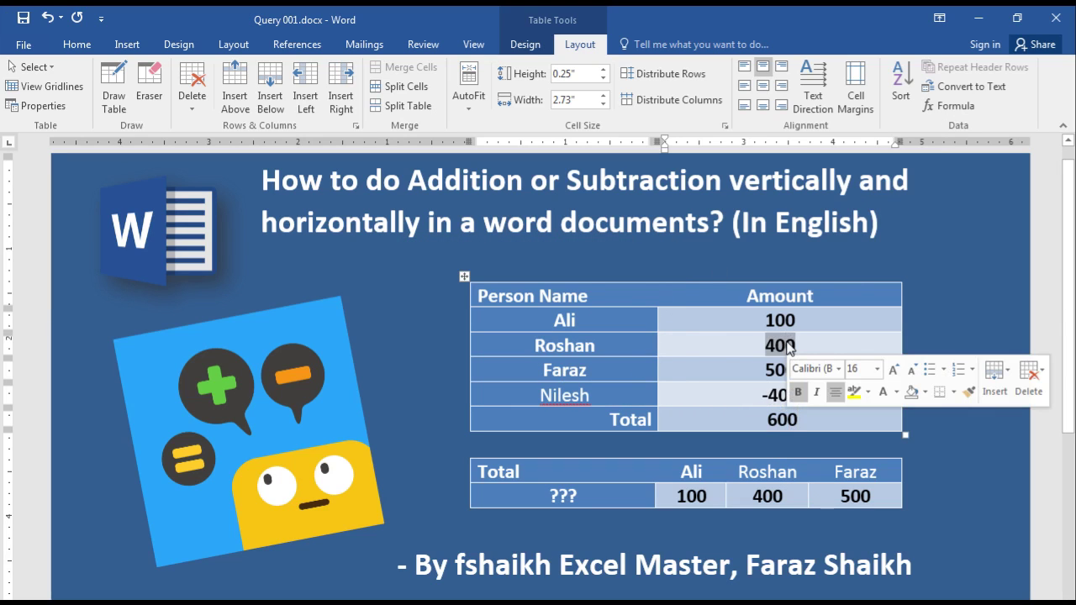
{"action": "key", "text": "Delete"}
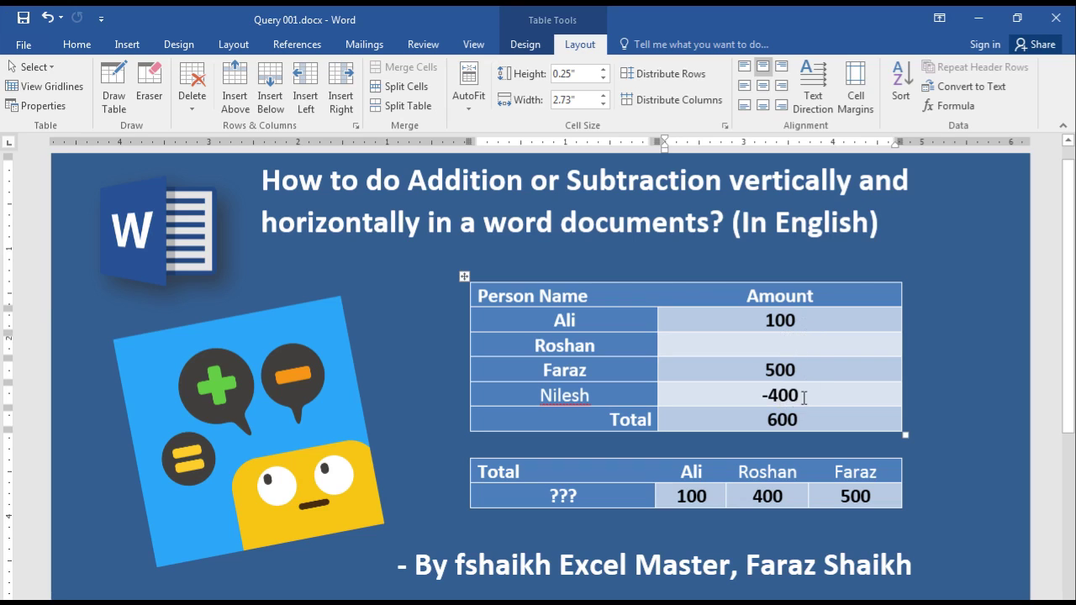
{"action": "left_click", "coordinate": [953, 106]}
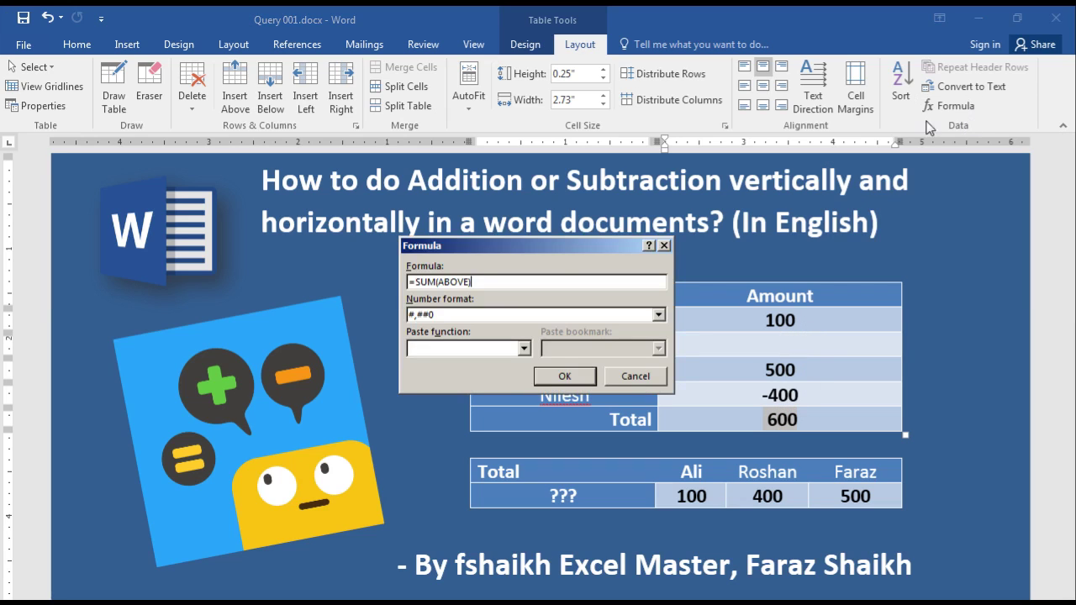
{"action": "left_click", "coordinate": [564, 380]}
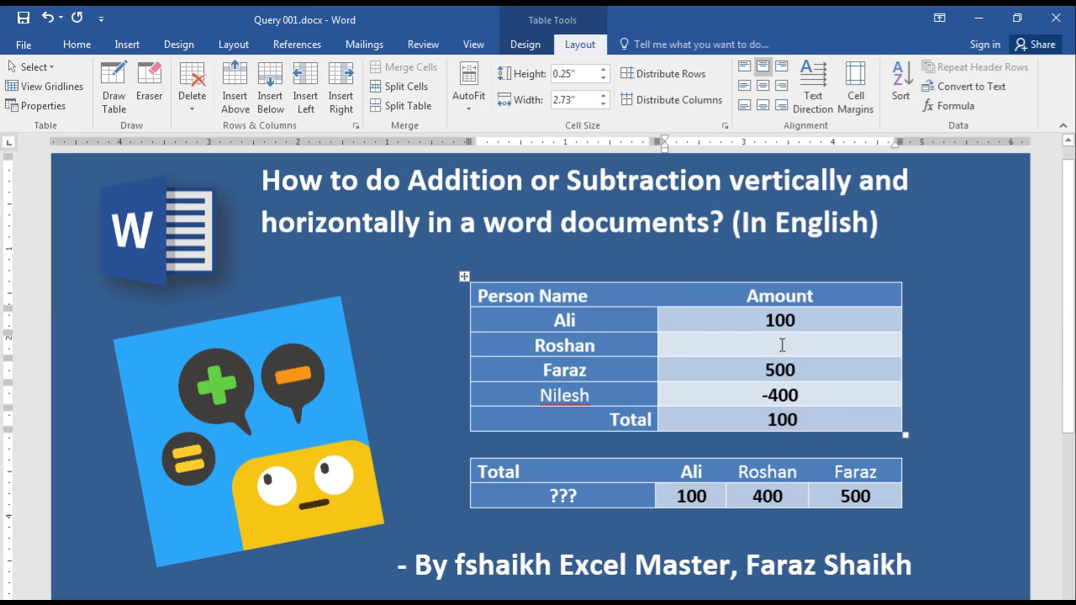
- Enter 0 in the second row's amount and recalculate the Total to 200
{"action": "type", "text": "0"}
{"action": "left_click", "coordinate": [779, 419]}
{"action": "left_click", "coordinate": [953, 106]}
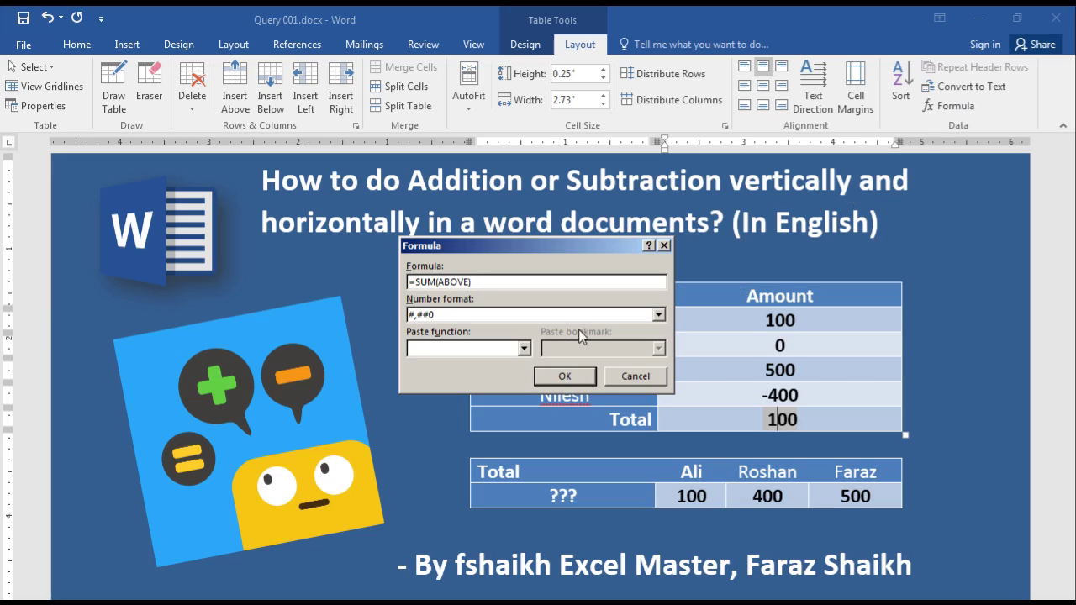
{"action": "left_click", "coordinate": [565, 377]}
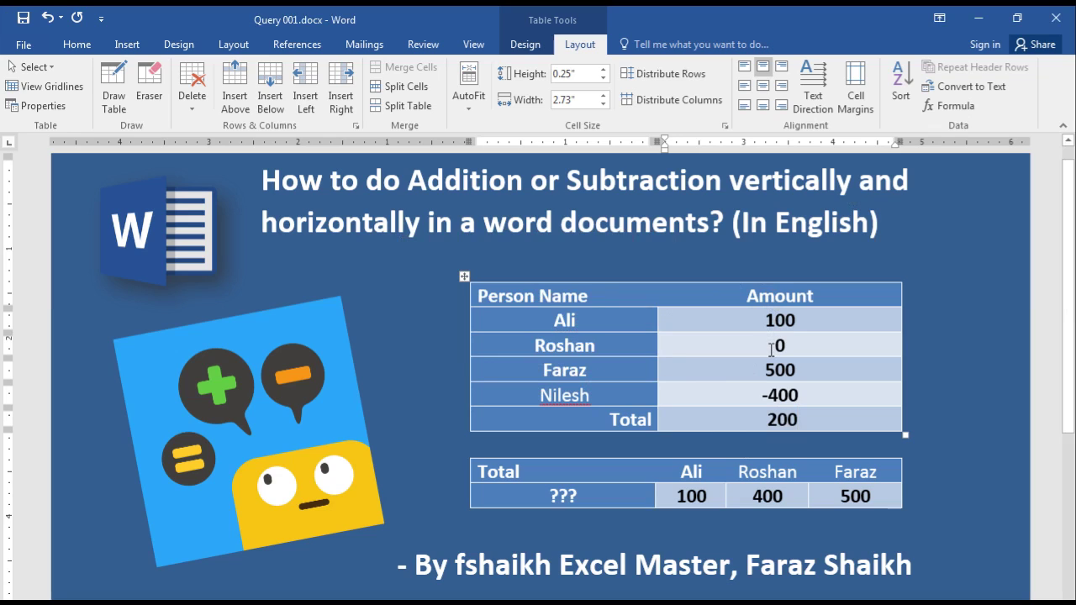
{"action": "double_click", "coordinate": [557, 497]}
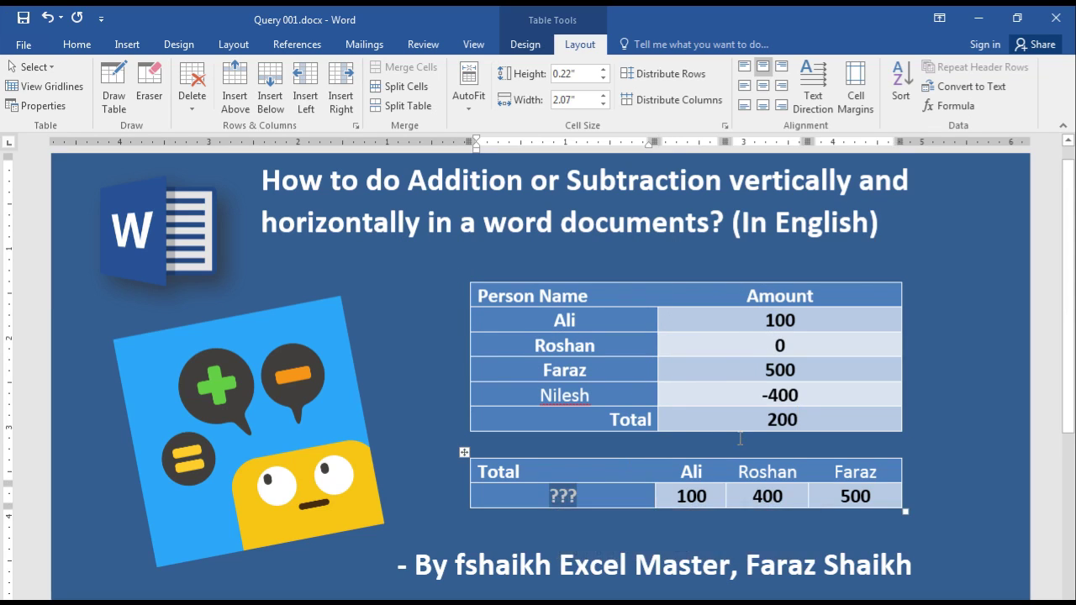
- Replace the lower table's ??? with =Sum(RIGHT) formatted #,##0, giving 1,000
{"action": "key", "text": "Delete"}
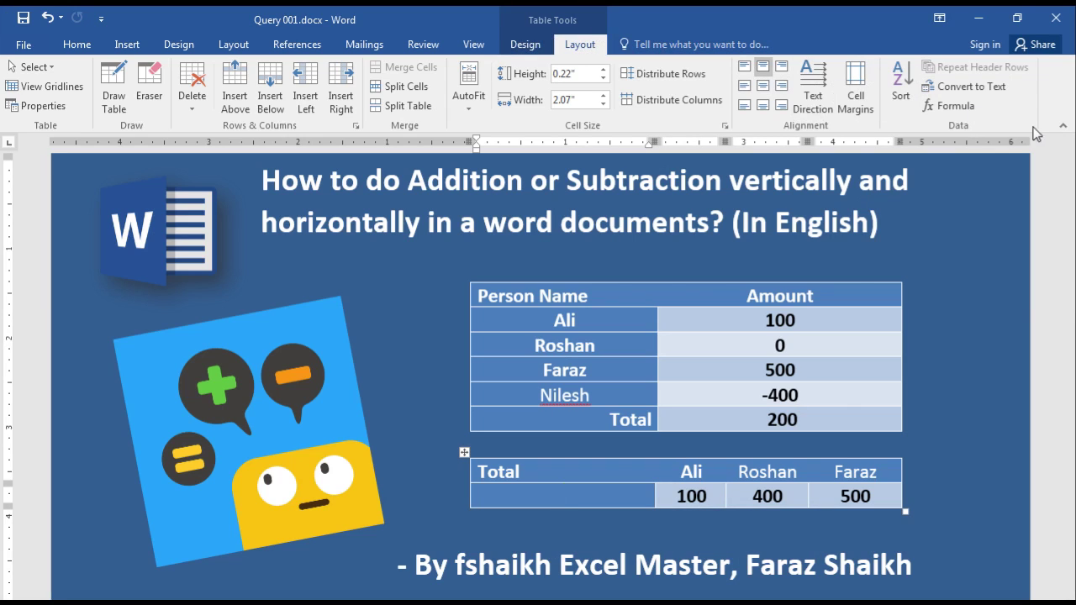
{"action": "left_click", "coordinate": [949, 107]}
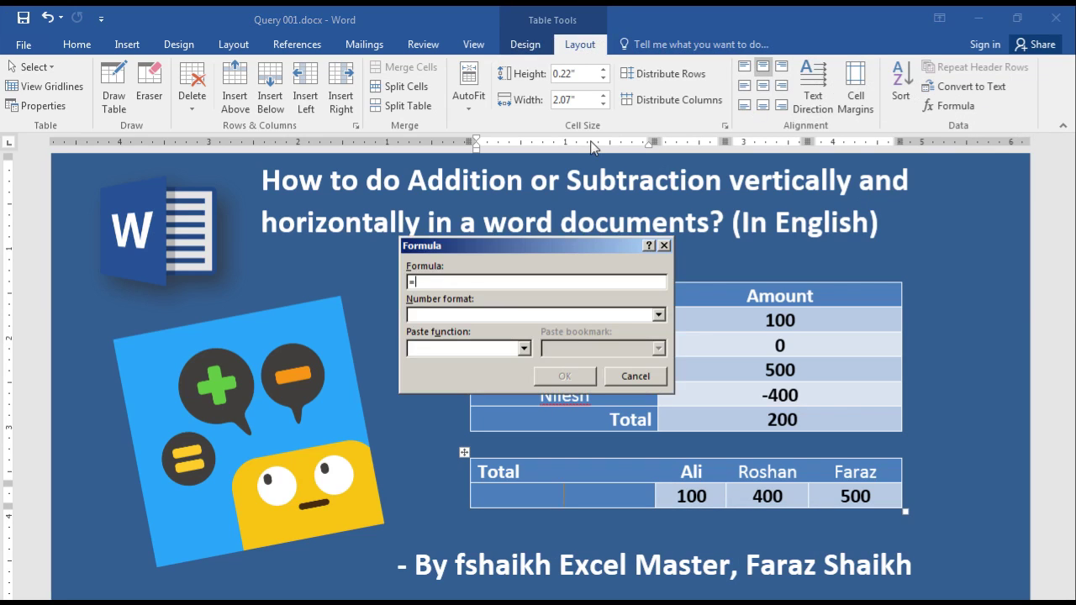
{"action": "type", "text": "Sum"}
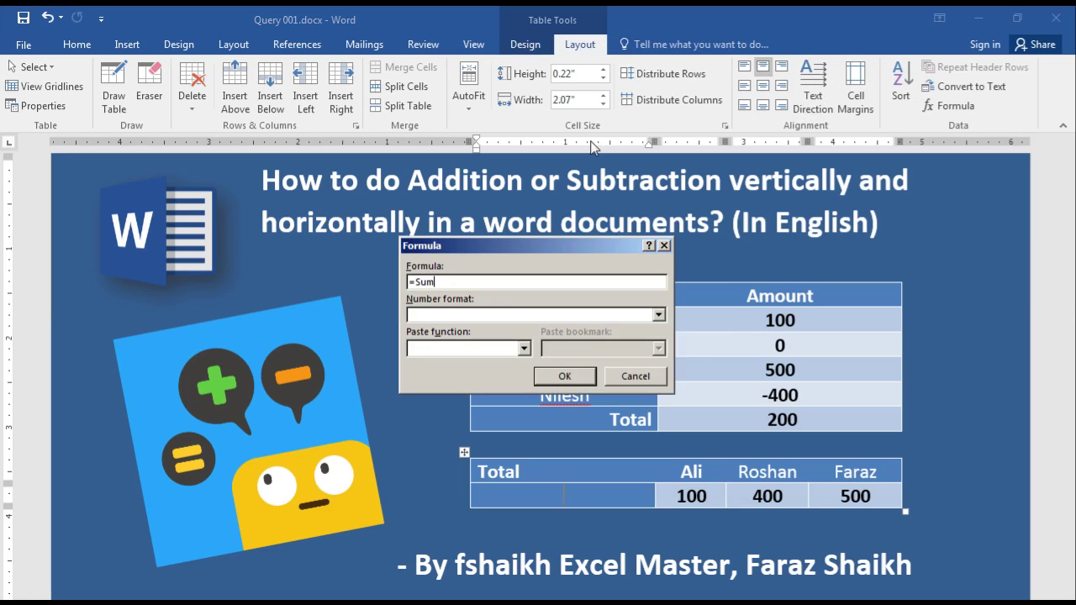
{"action": "type", "text": "(RIGH"}
{"action": "key", "text": "BackSpace"}
{"action": "key", "text": "BackSpace"}
{"action": "type", "text": "IGHT)"}
{"action": "left_click", "coordinate": [659, 315]}
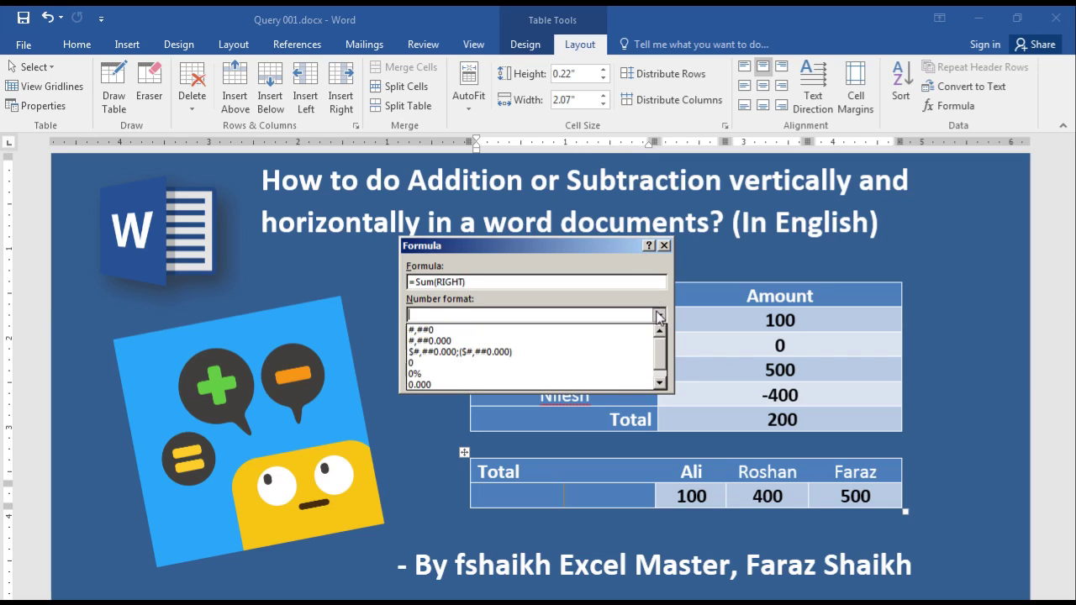
{"action": "left_click", "coordinate": [595, 330]}
{"action": "left_click", "coordinate": [586, 371]}
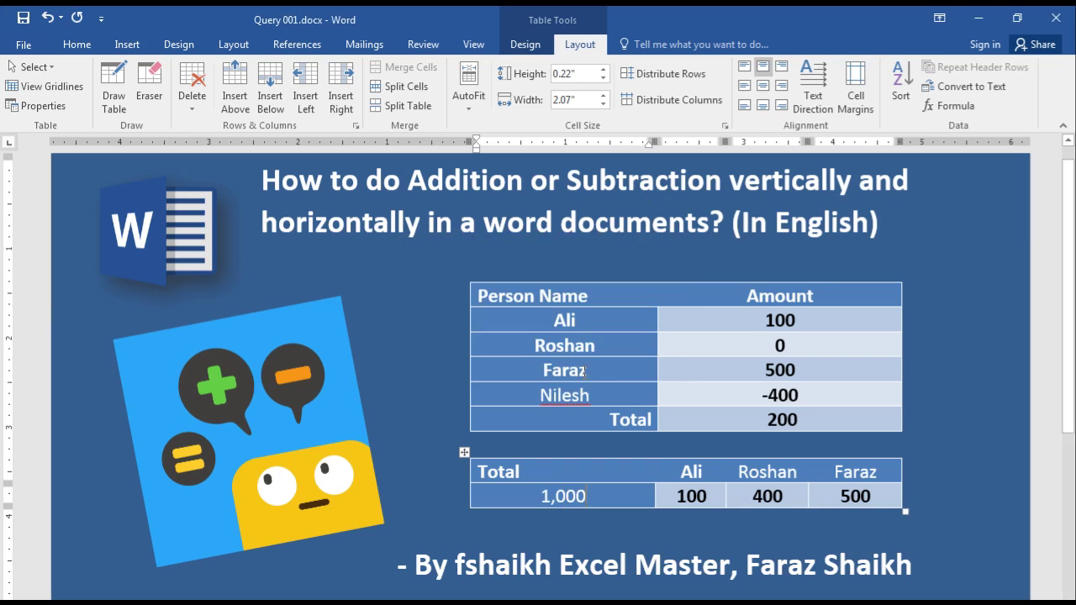
{"action": "left_click", "coordinate": [756, 496]}
- Make the lower table's 400 value -400 and recalculate the row total to 200
{"action": "type", "text": "-"}
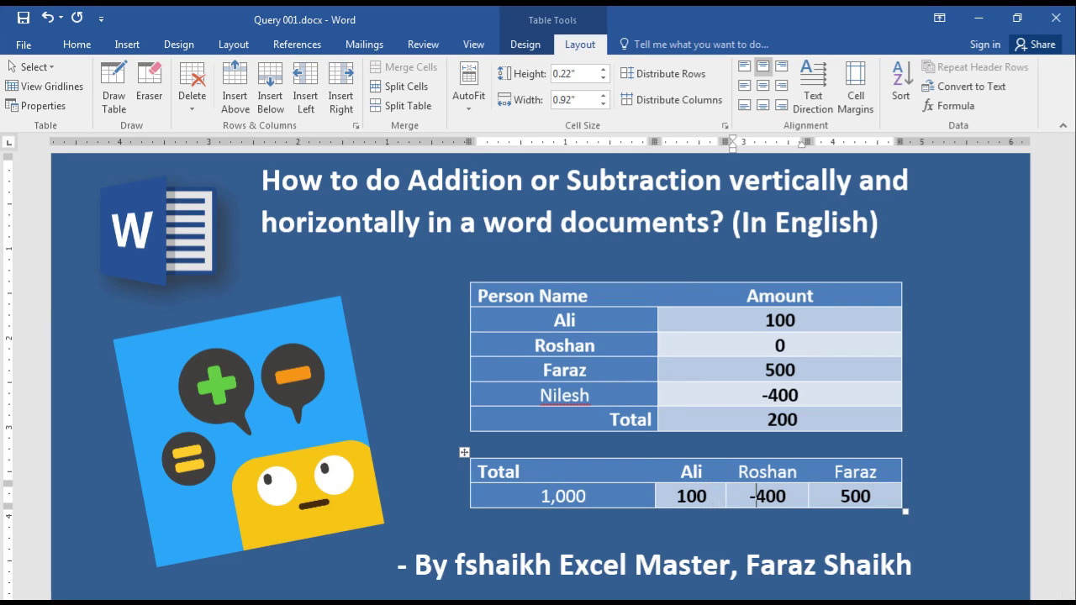
{"action": "left_click", "coordinate": [573, 499]}
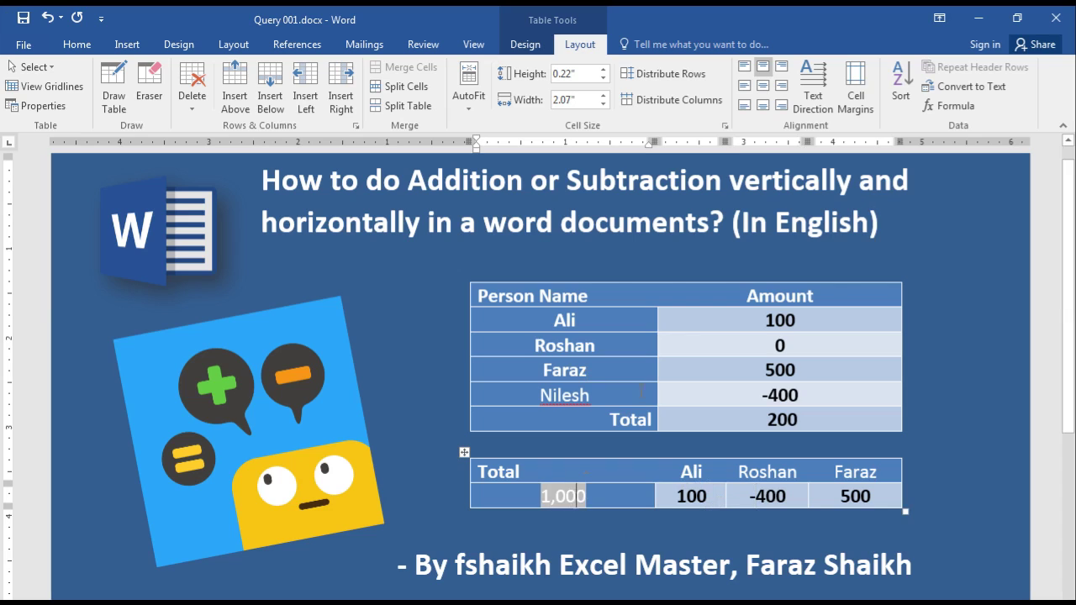
{"action": "left_click", "coordinate": [961, 111]}
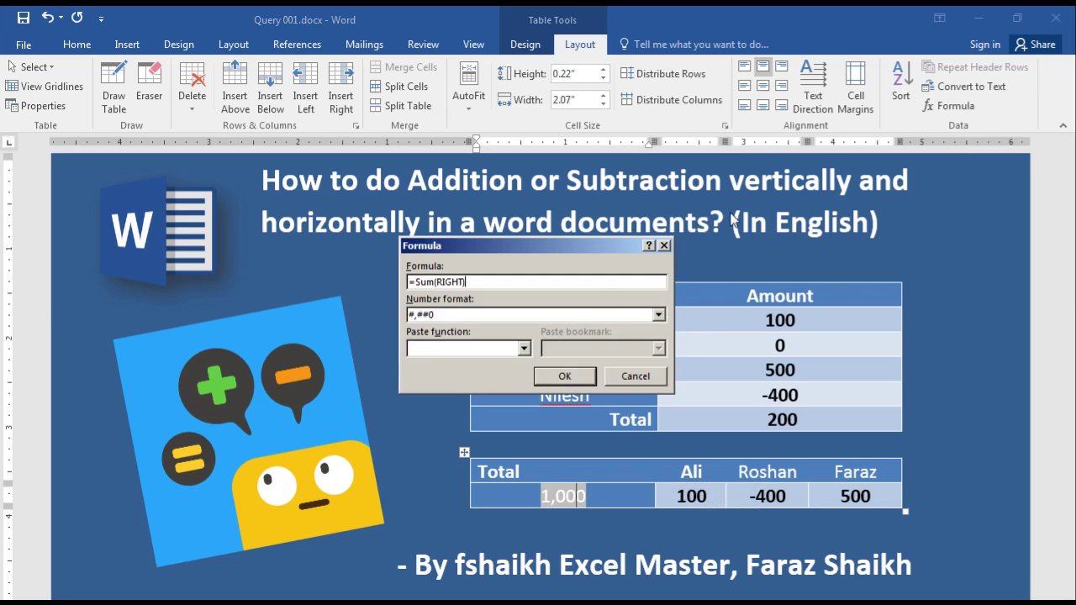
{"action": "left_click", "coordinate": [565, 376]}
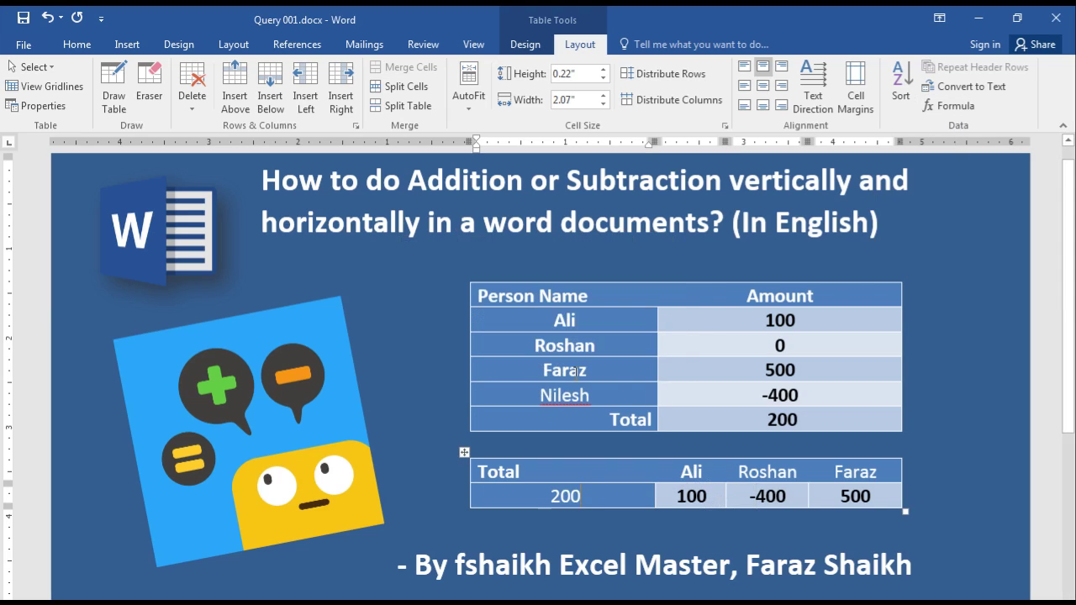
- Clear the -400 cell and recalculate the row total to 100
{"action": "double_click", "coordinate": [788, 497]}
{"action": "key", "text": "Delete"}
{"action": "key", "text": "BackSpace"}
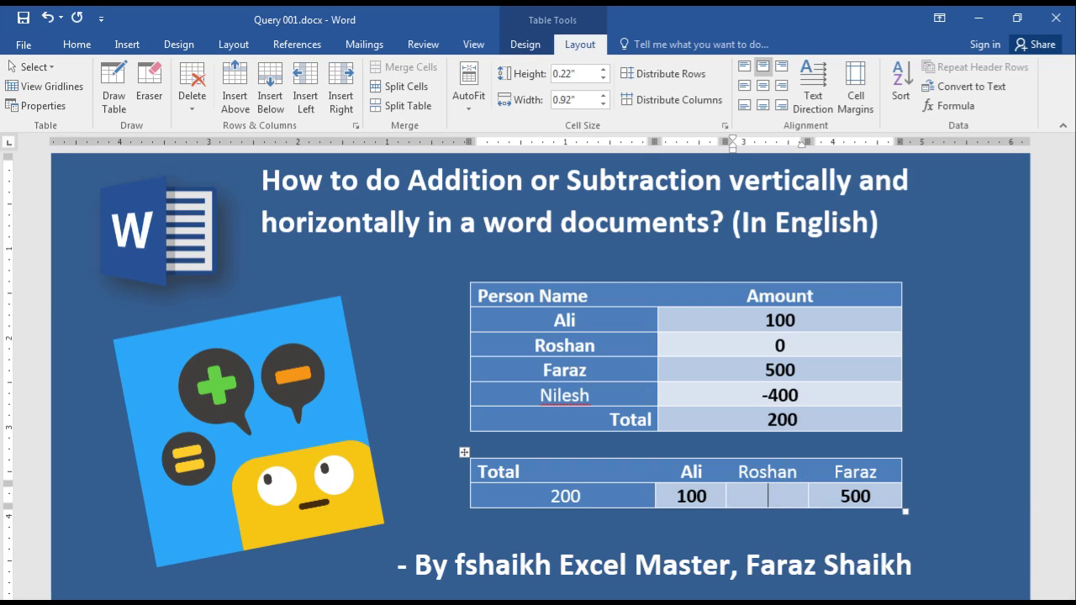
{"action": "key", "text": "shift+Tab"}
{"action": "key", "text": "shift+Tab"}
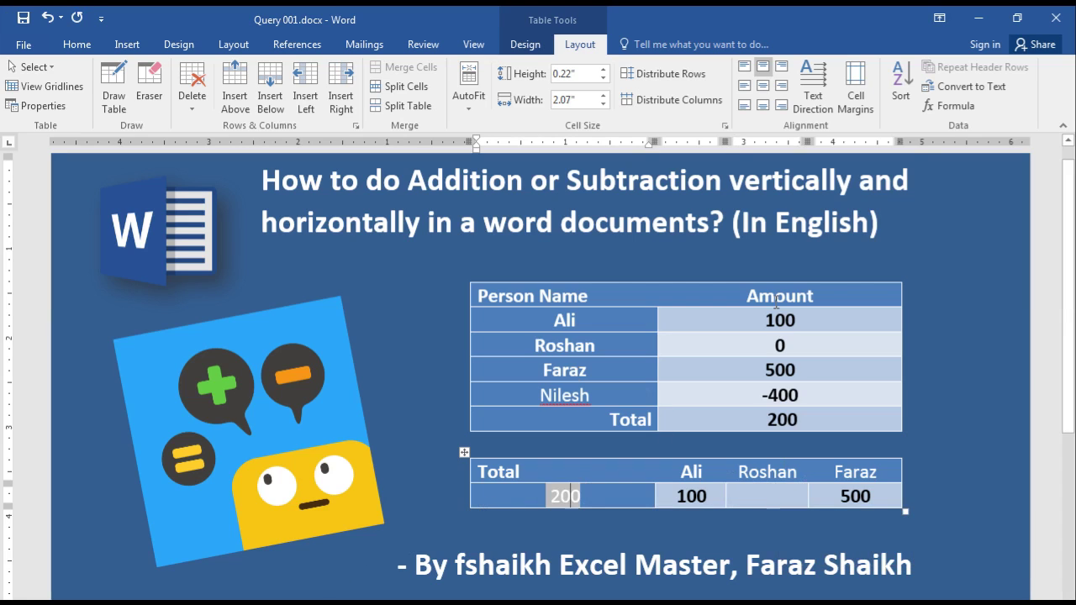
{"action": "left_click", "coordinate": [950, 105]}
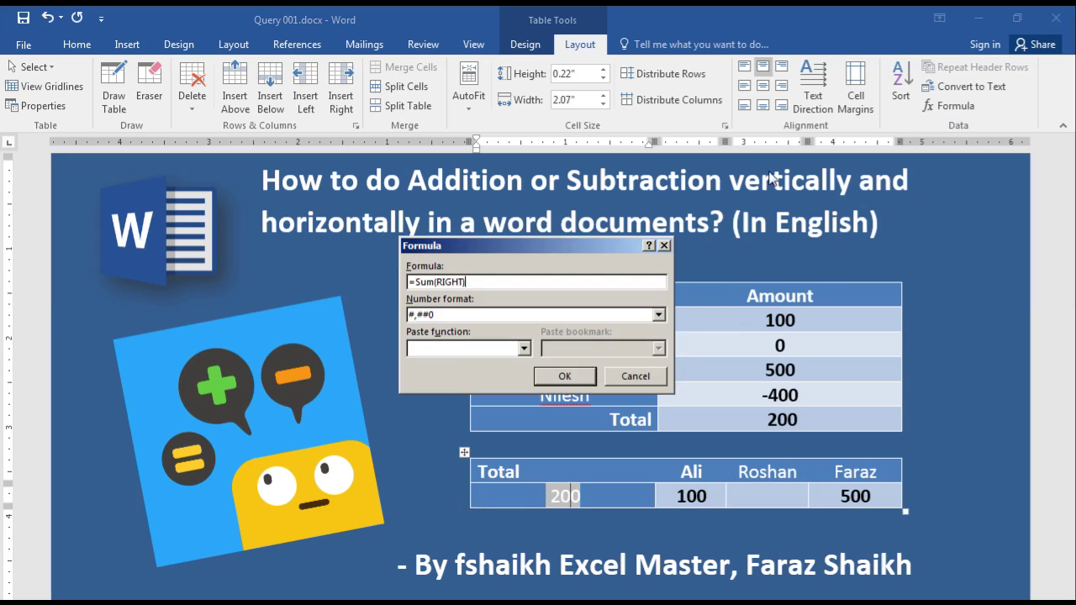
{"action": "left_click", "coordinate": [560, 376]}
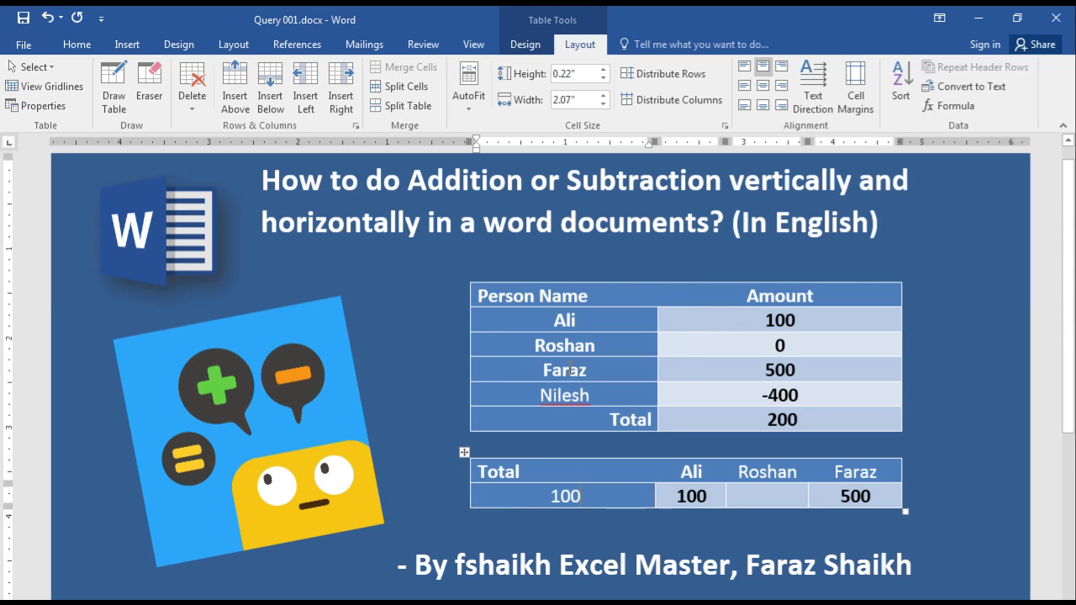
- Enter 0 in the emptied cell and recalculate the row total to 600
{"action": "left_click", "coordinate": [763, 496]}
{"action": "type", "text": "0"}
{"action": "left_click", "coordinate": [572, 496]}
{"action": "left_click", "coordinate": [950, 106]}
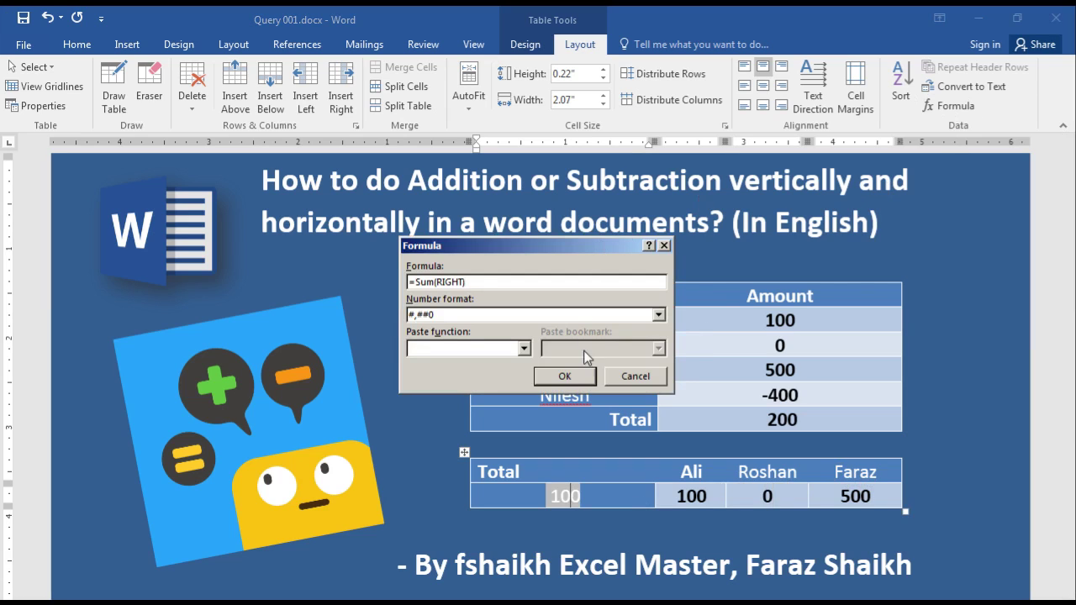
{"action": "left_click", "coordinate": [564, 375]}
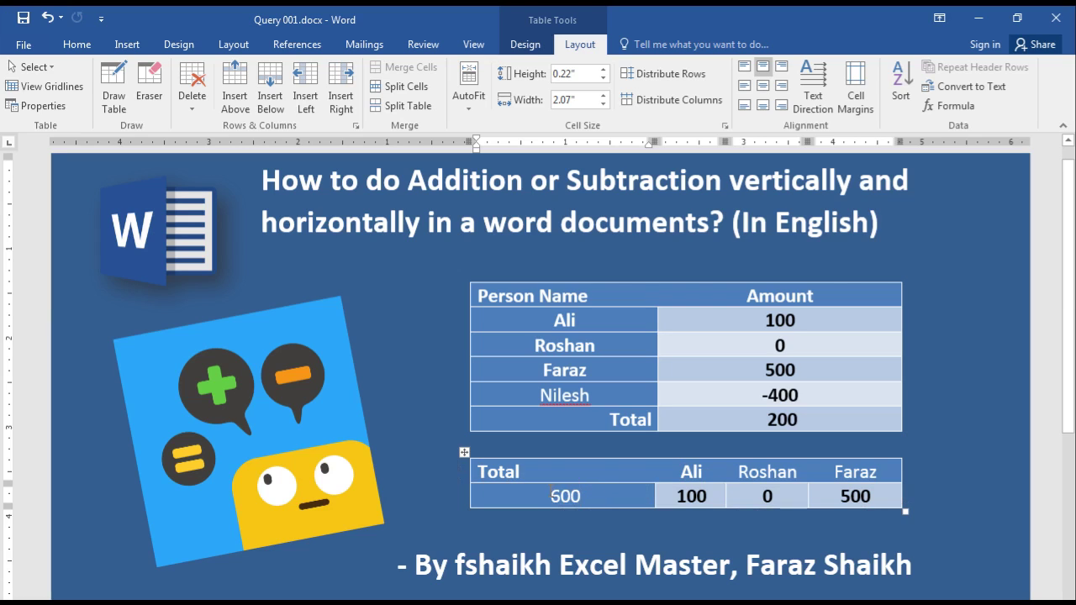
- Replace the 500 with a =SUM(LEFT) formula formatted #,##0, displaying 700
{"action": "double_click", "coordinate": [857, 496]}
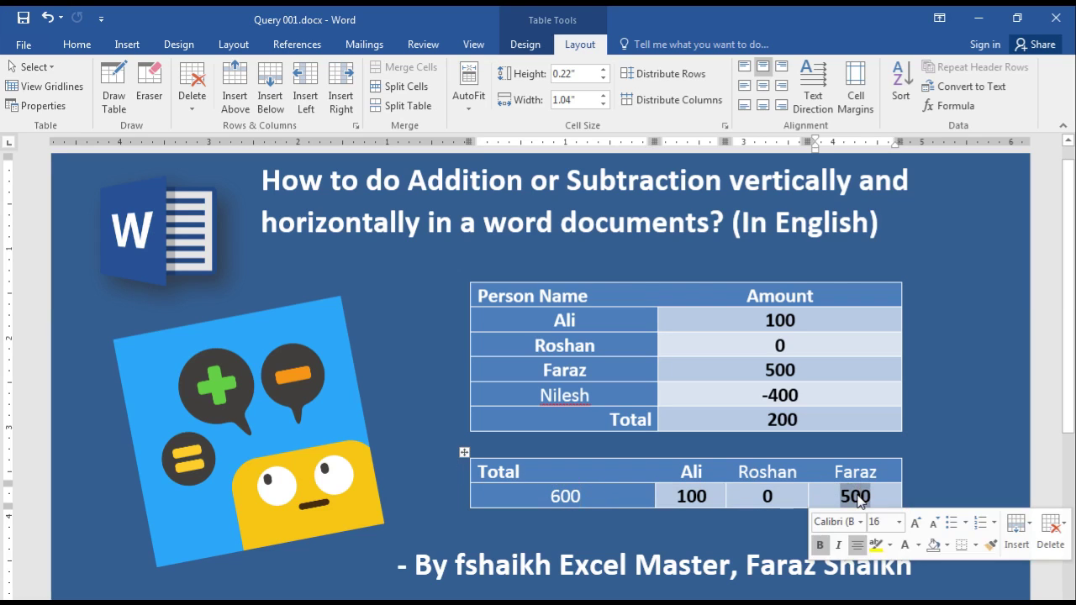
{"action": "key", "text": "Delete"}
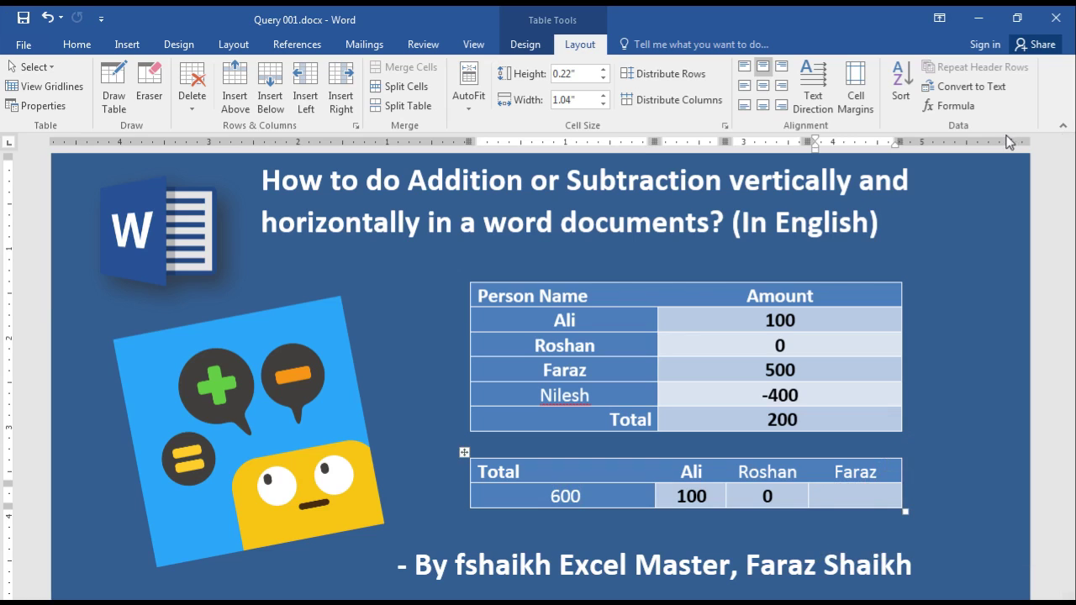
{"action": "left_click", "coordinate": [967, 97]}
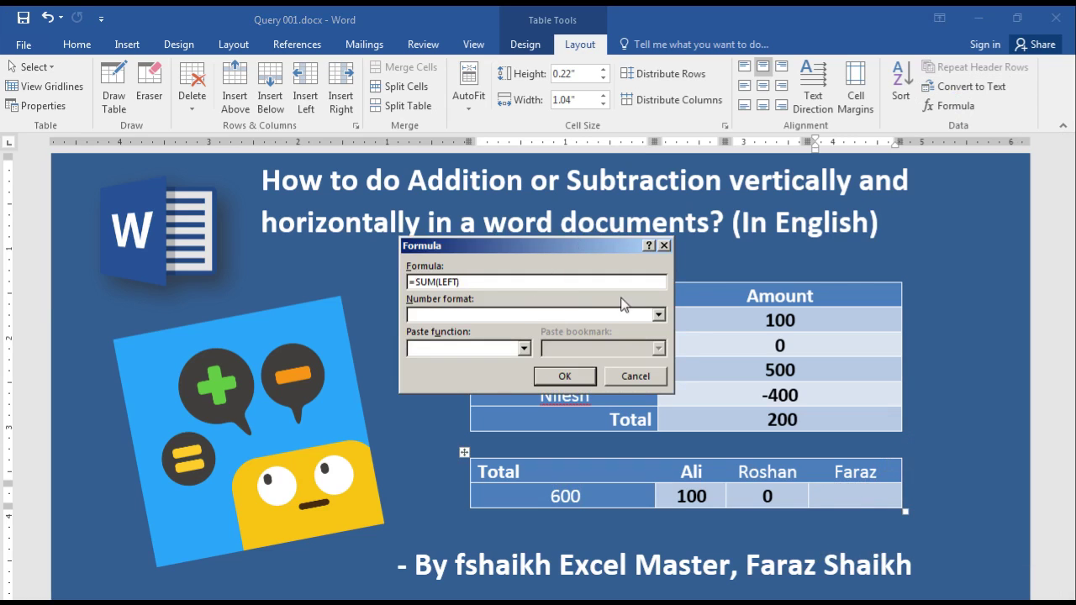
{"action": "left_click", "coordinate": [660, 315]}
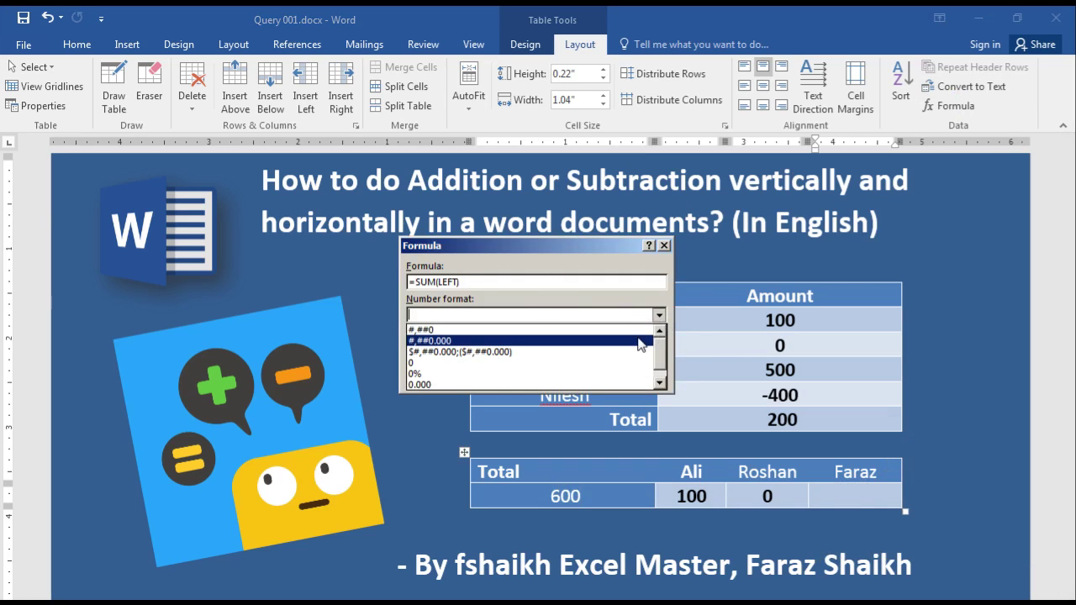
{"action": "left_click", "coordinate": [642, 335]}
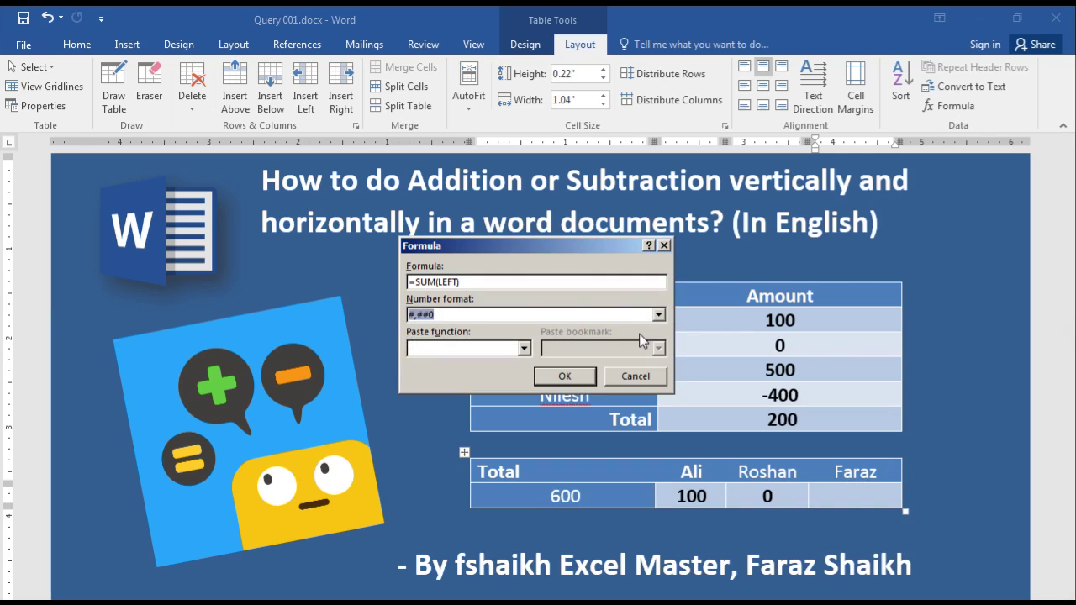
{"action": "left_click", "coordinate": [572, 383]}
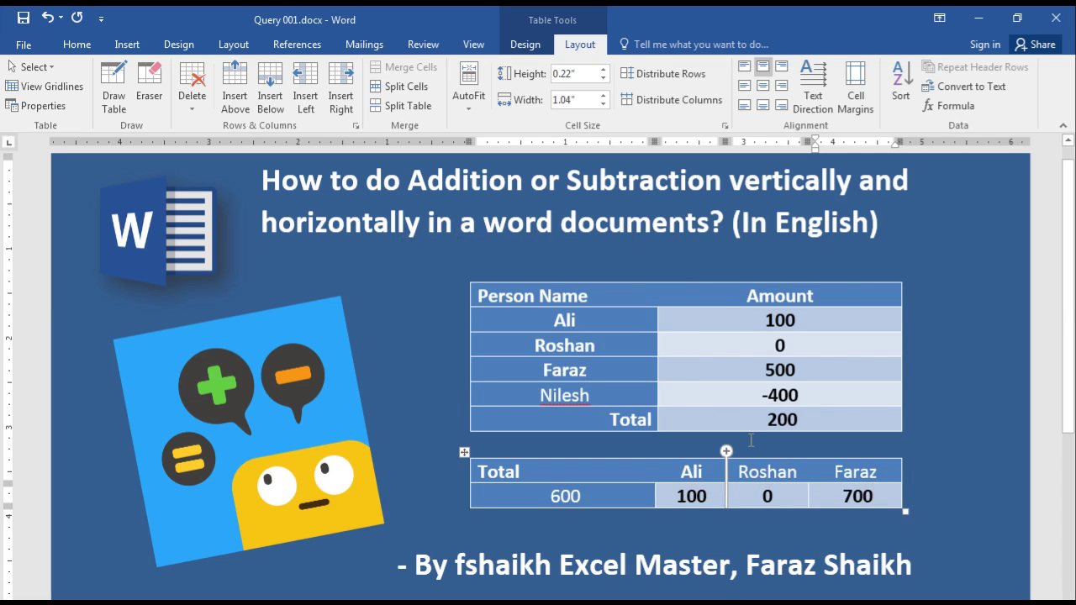